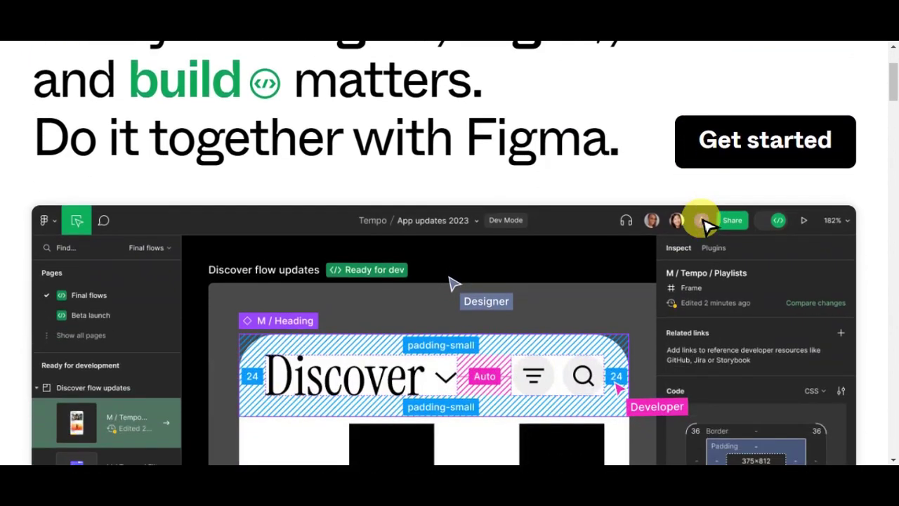
- Review the Figma homepage's sections on co-creating designs, prototyping, Dev Mode and scaling design and development
scroll(711, 226, down, 1)
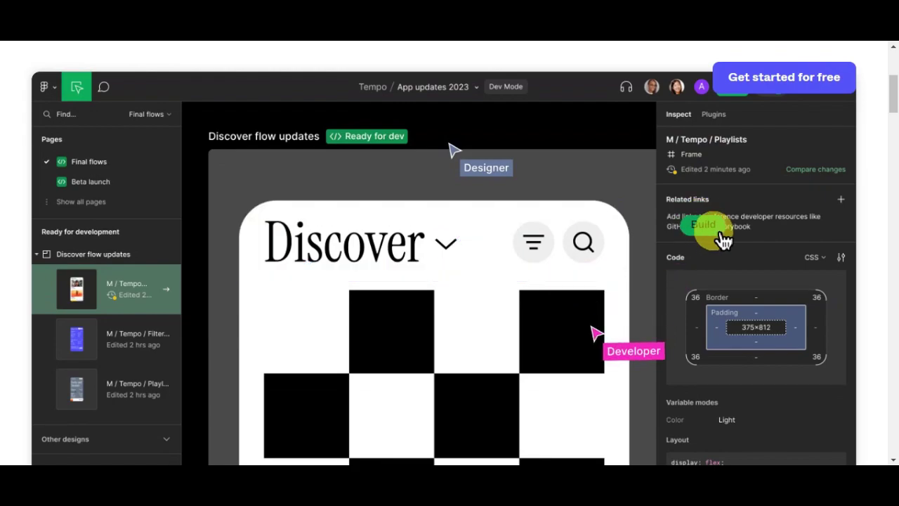
scroll(713, 230, down, 2)
scroll(724, 240, down, 2)
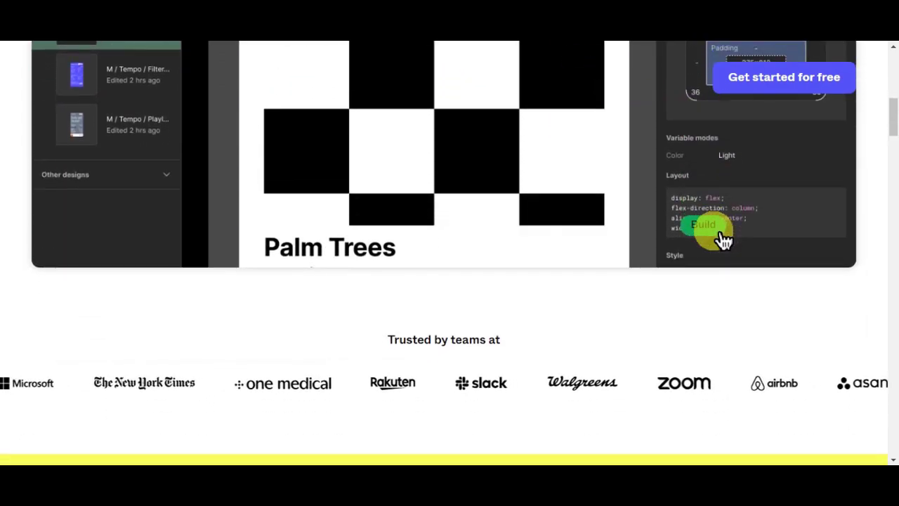
scroll(723, 240, down, 1)
scroll(723, 240, down, 5)
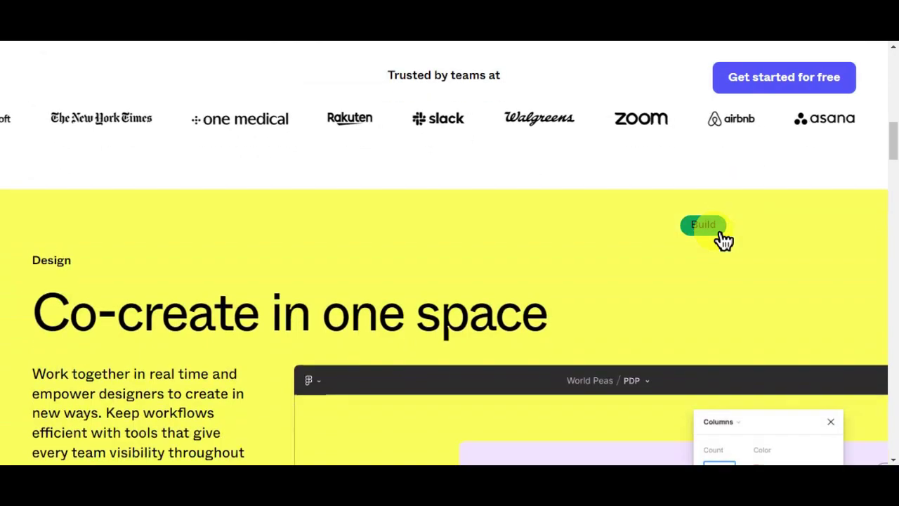
scroll(724, 240, down, 2)
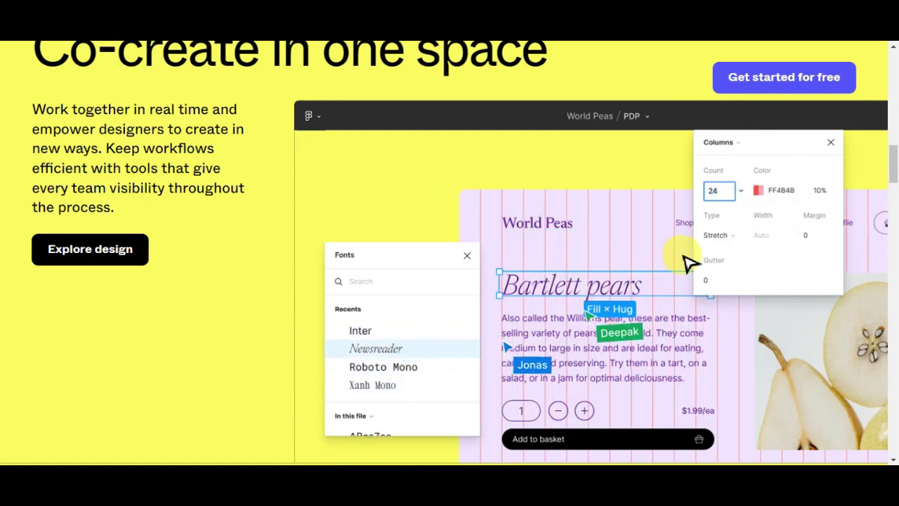
scroll(671, 255, down, 5)
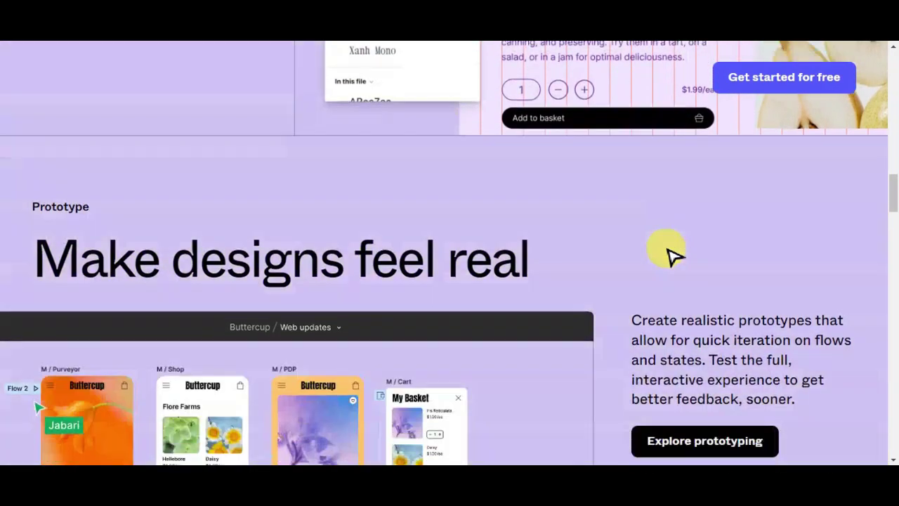
scroll(676, 257, down, 4)
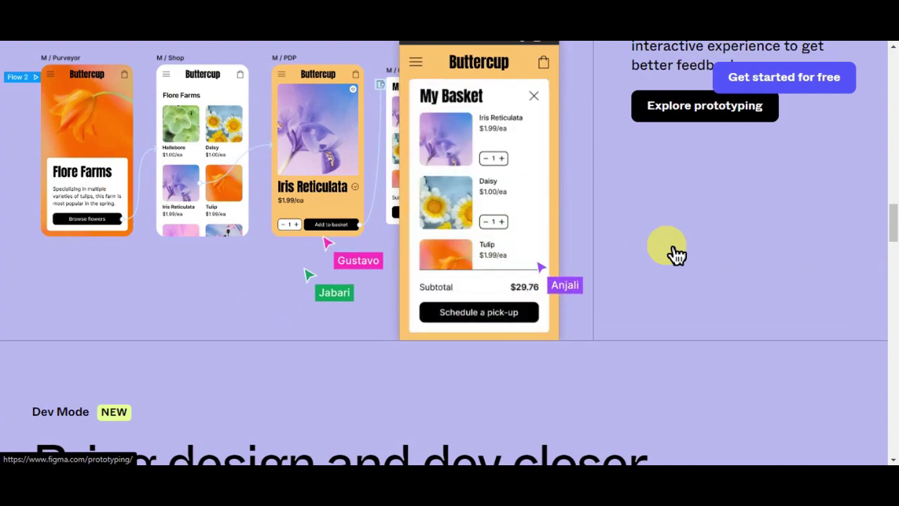
scroll(675, 253, down, 3)
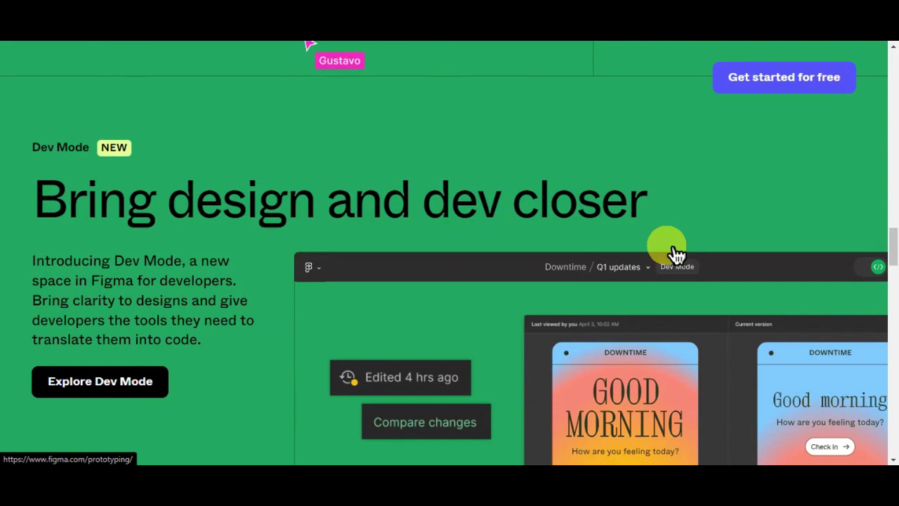
scroll(675, 253, down, 2)
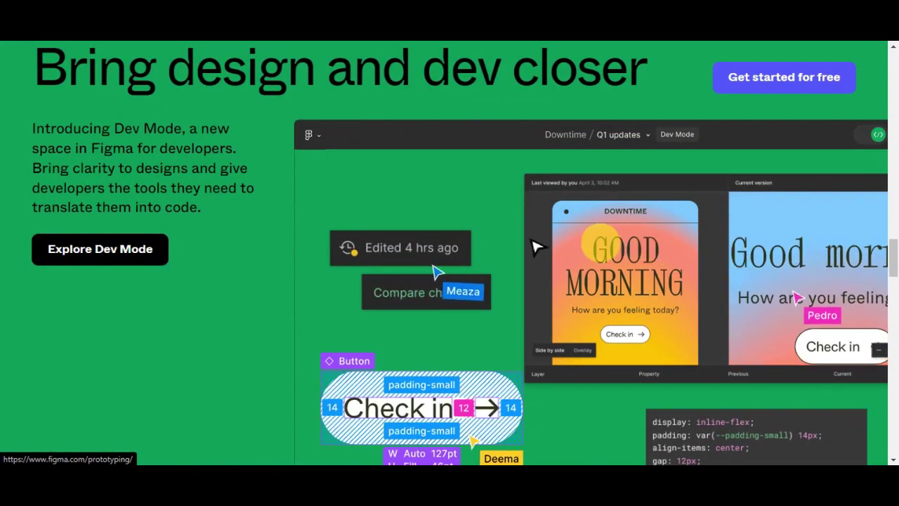
scroll(680, 256, down, 5)
scroll(680, 256, down, 4)
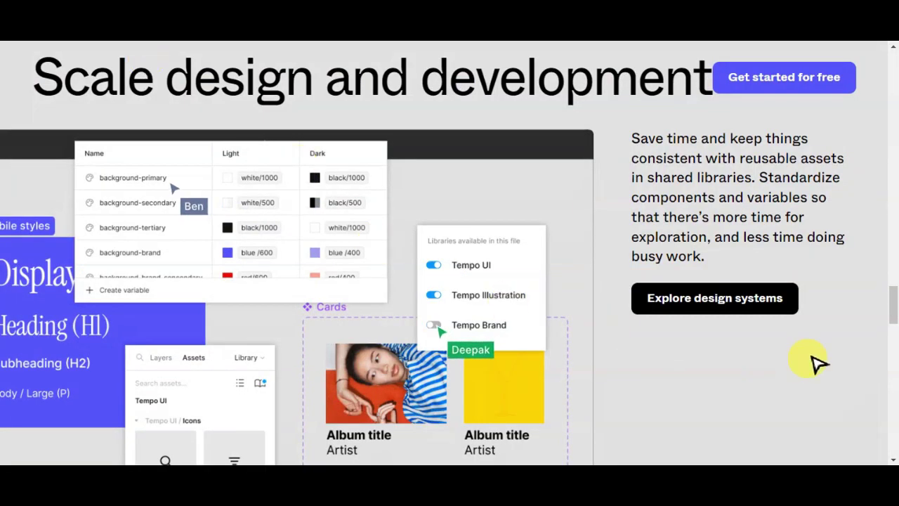
- Get started with Figma for free and look over the account menu, including its theme options
click(794, 79)
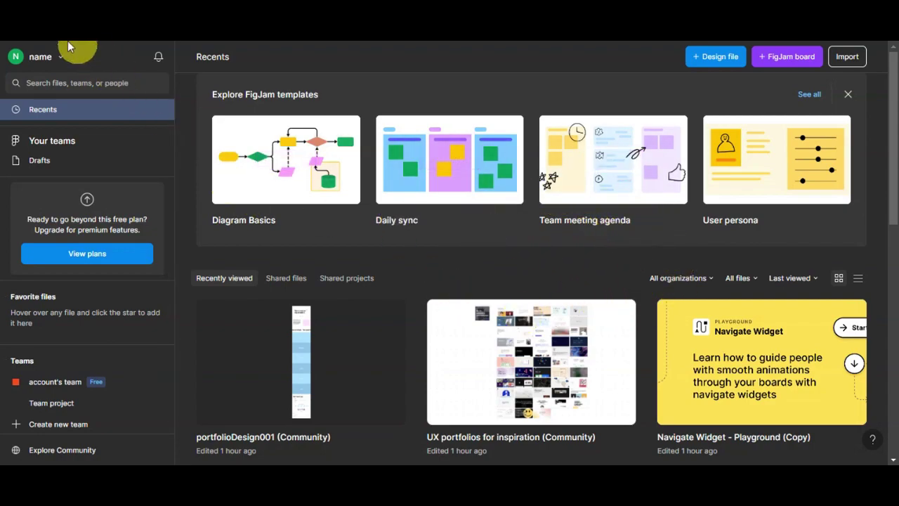
click(54, 56)
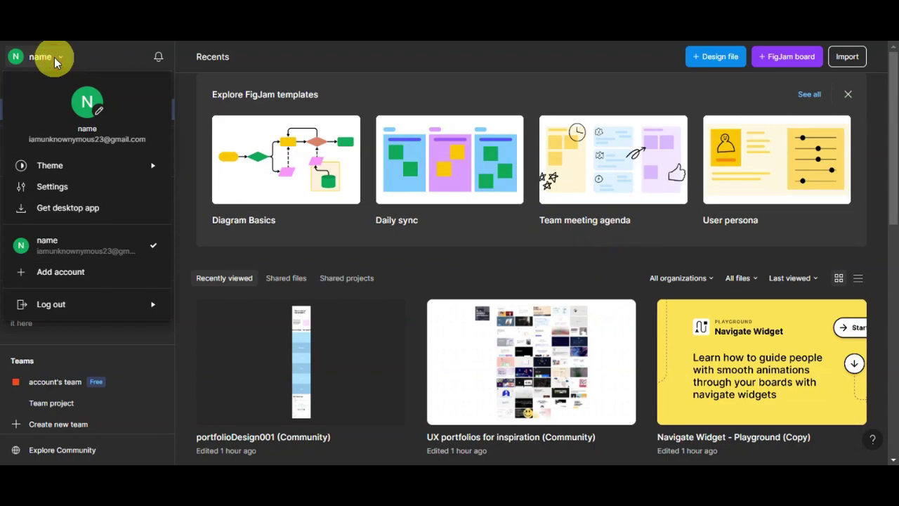
mouse_move(61, 168)
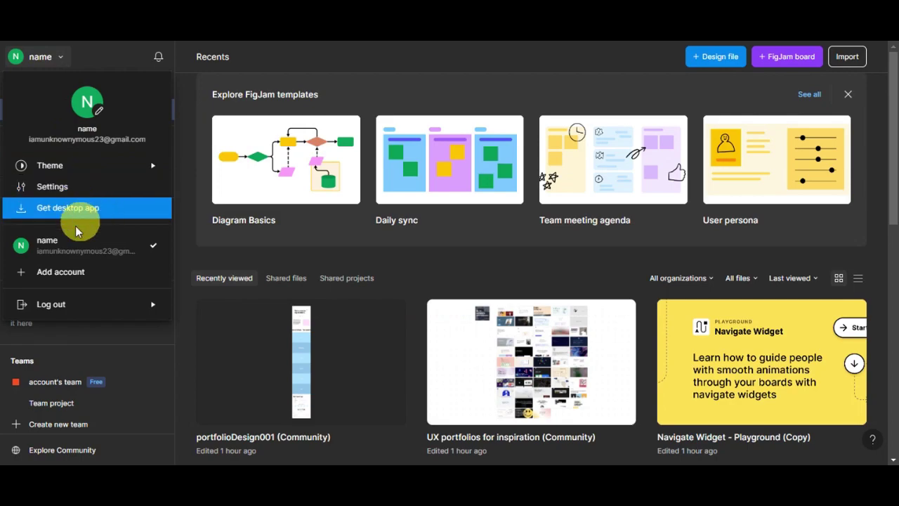
mouse_move(68, 307)
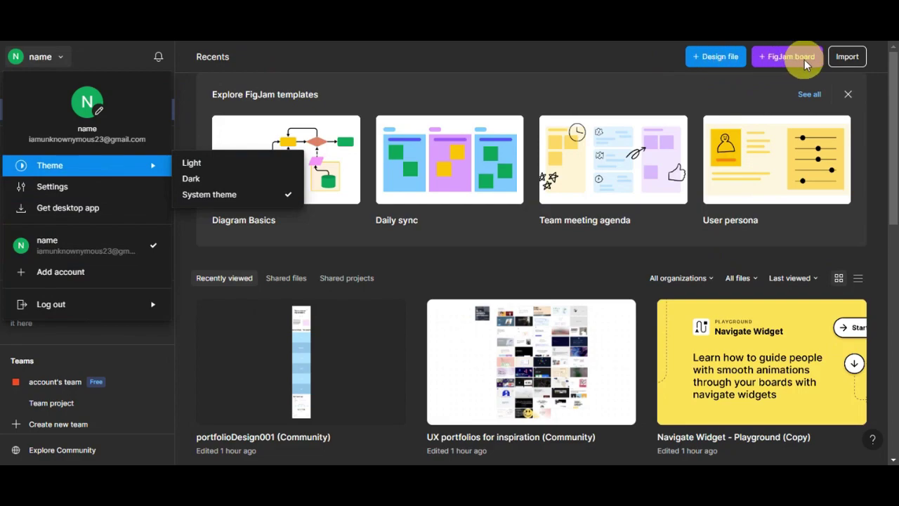
click(200, 256)
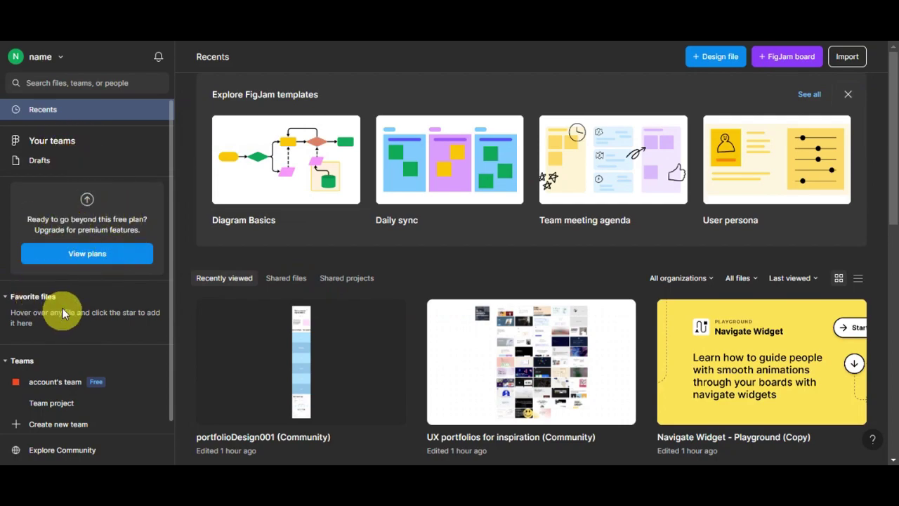
- Open the Figma Community from the file browser and find its list of community-made resources
scroll(58, 305, down, 1)
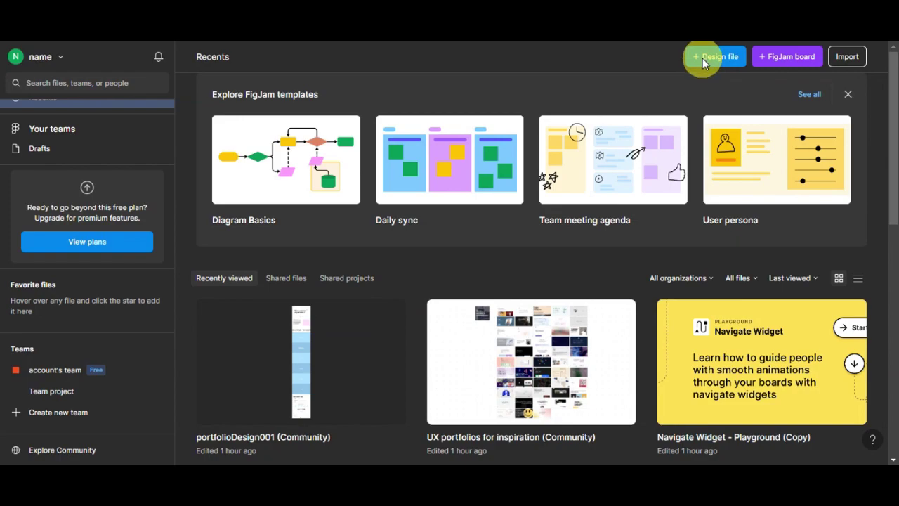
click(76, 450)
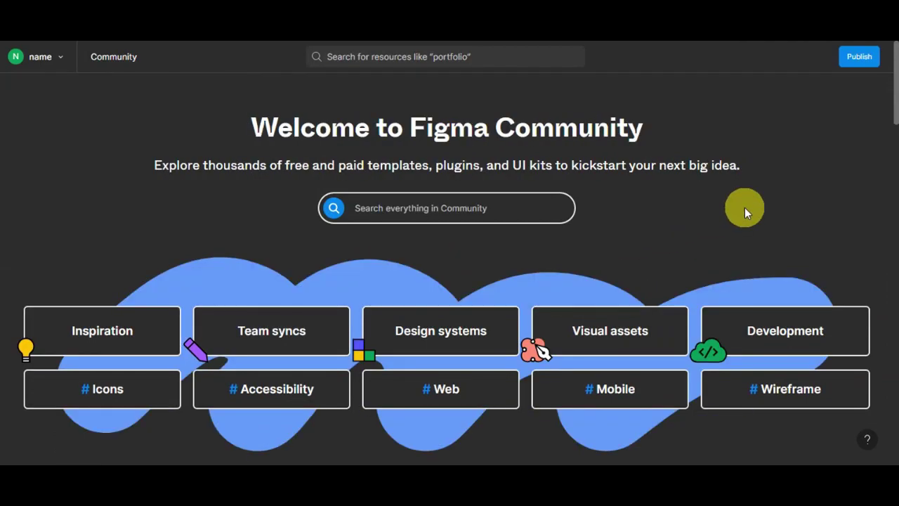
scroll(745, 207, down, 5)
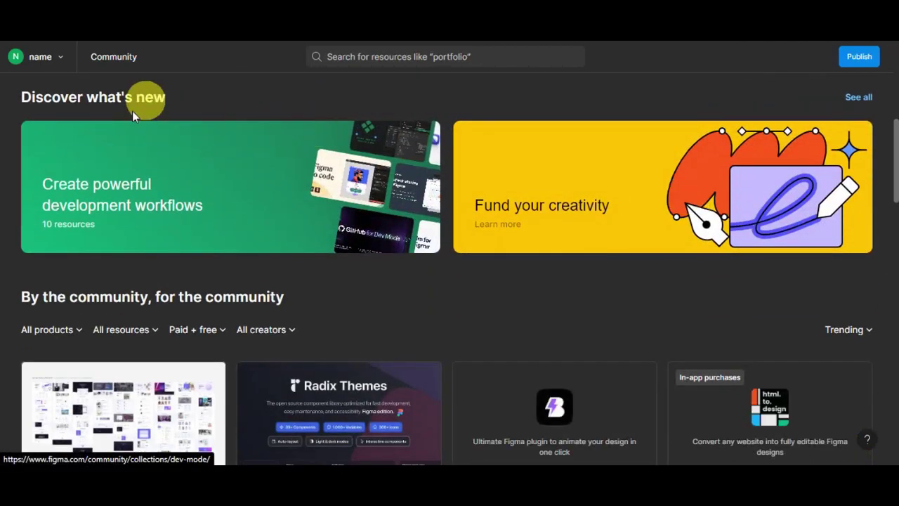
scroll(876, 387, down, 2)
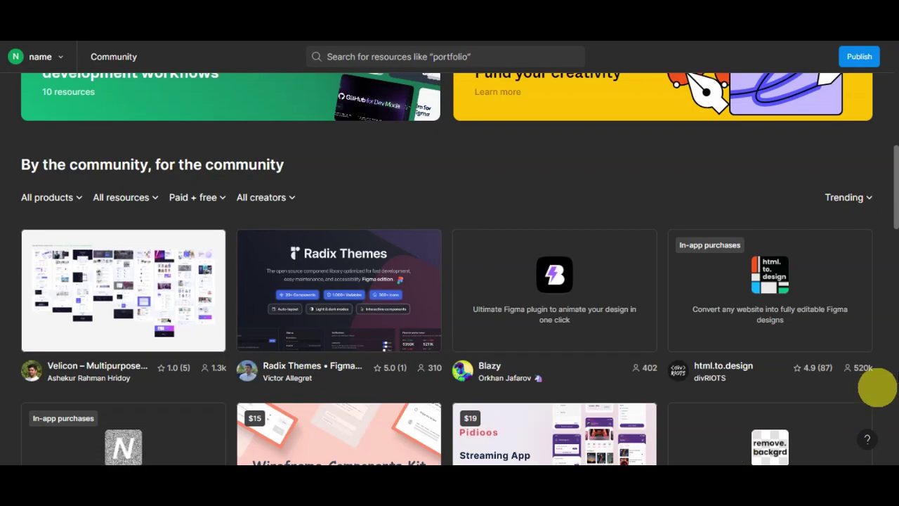
scroll(562, 285, down, 2)
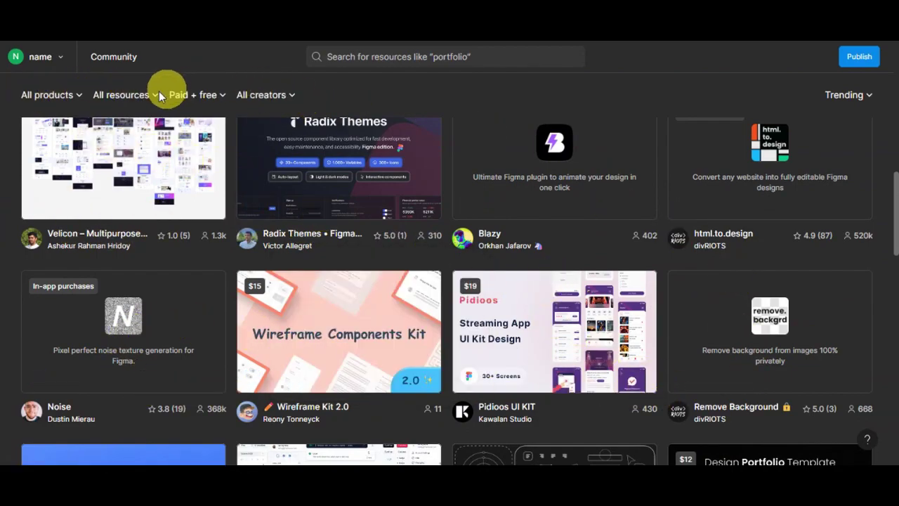
- Filter the community resources to the Figma product and free items, keeping all resource types and all creators
click(69, 96)
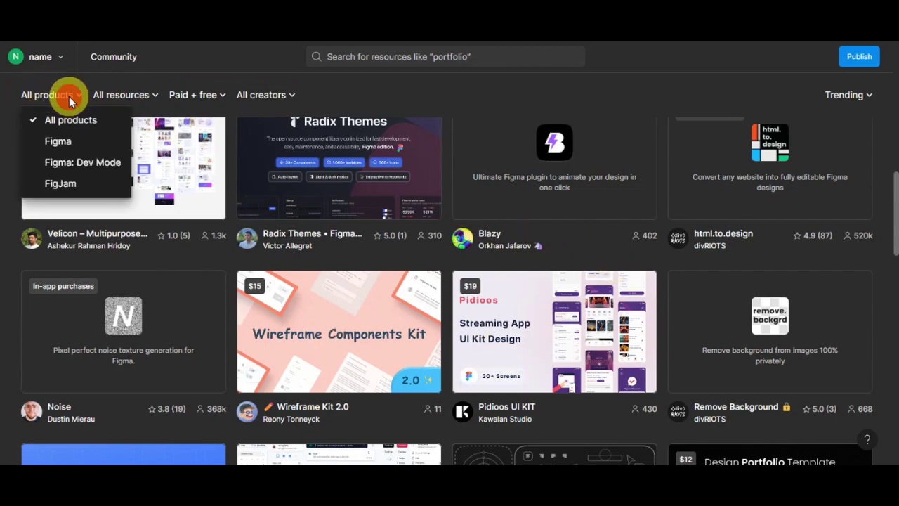
click(60, 142)
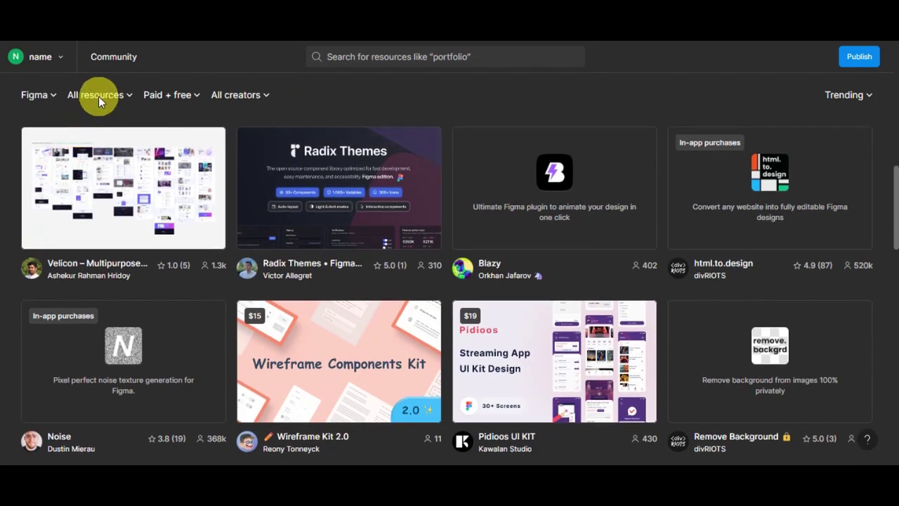
click(96, 95)
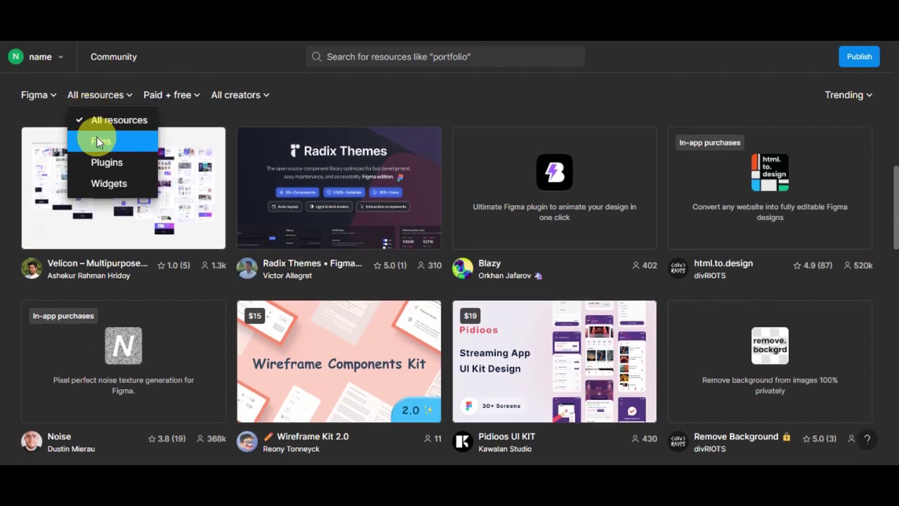
click(162, 97)
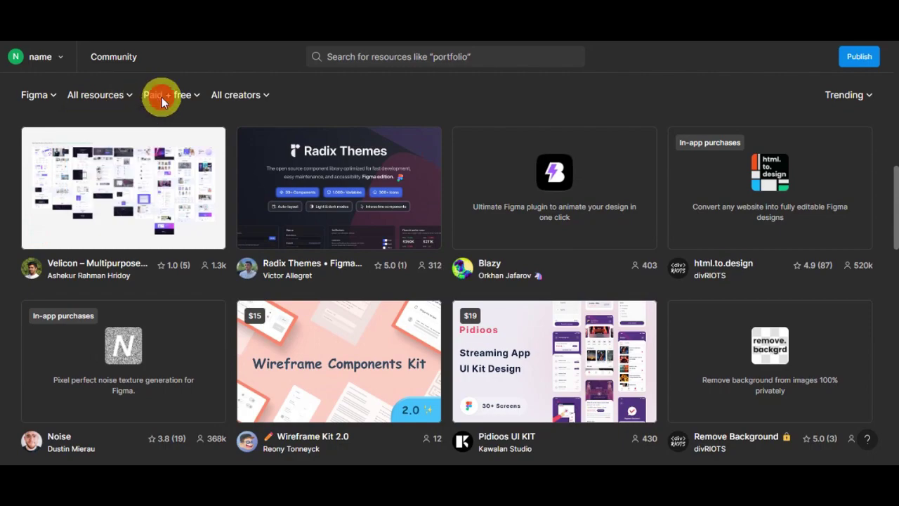
click(185, 95)
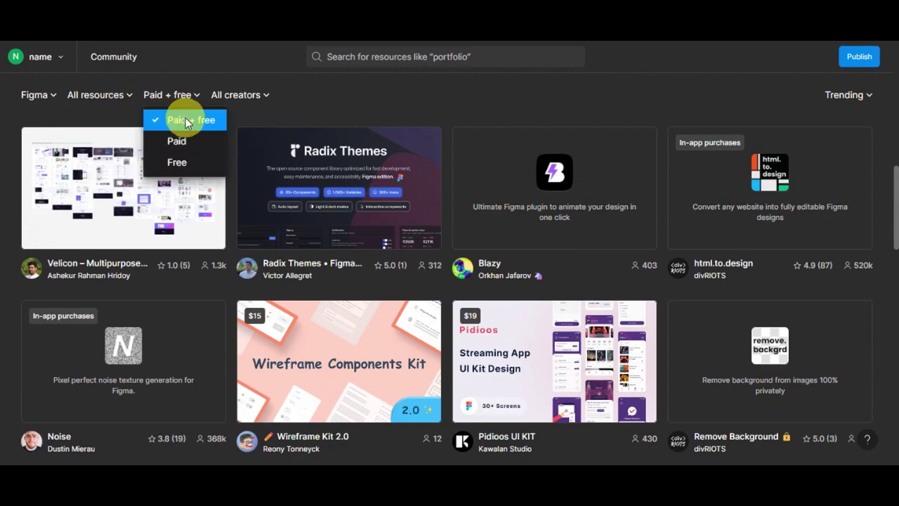
click(175, 161)
click(229, 96)
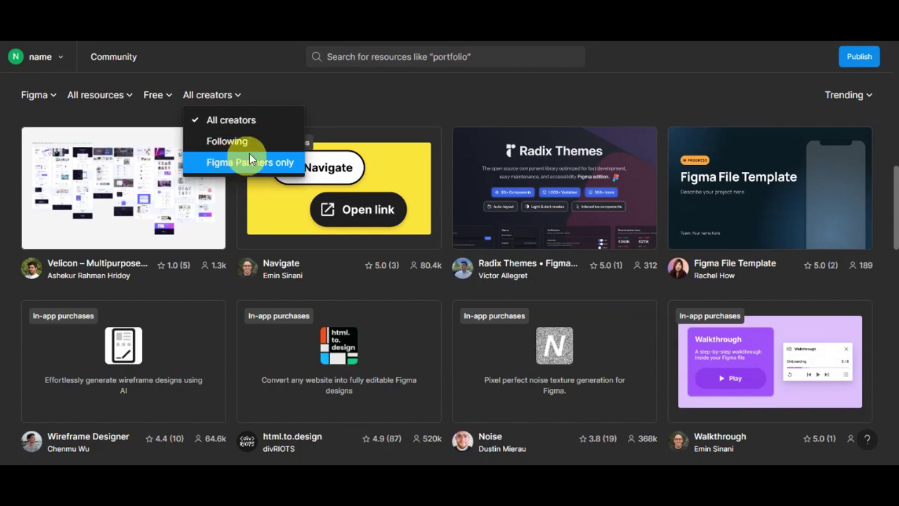
click(236, 122)
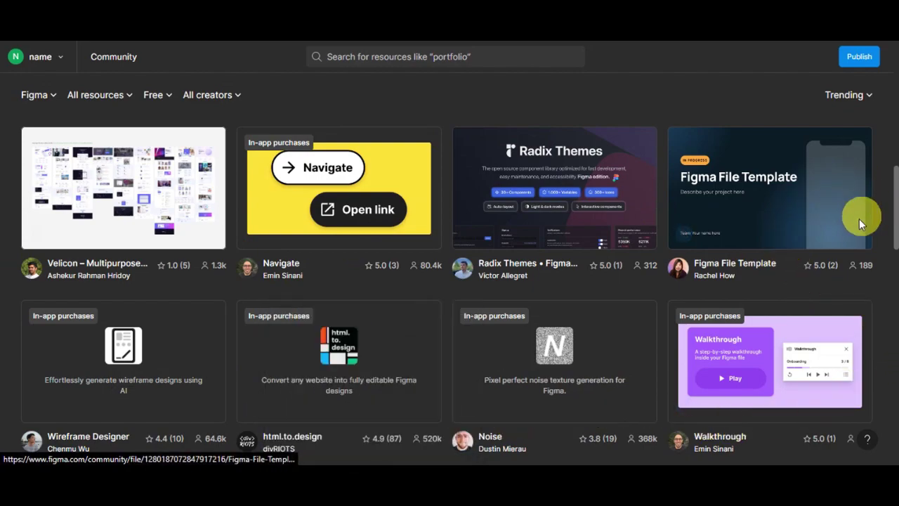
- Find the community file "Spotify App UI - Free UI Kit (Recreated)" and open it in the Figma editor
scroll(843, 262, down, 4)
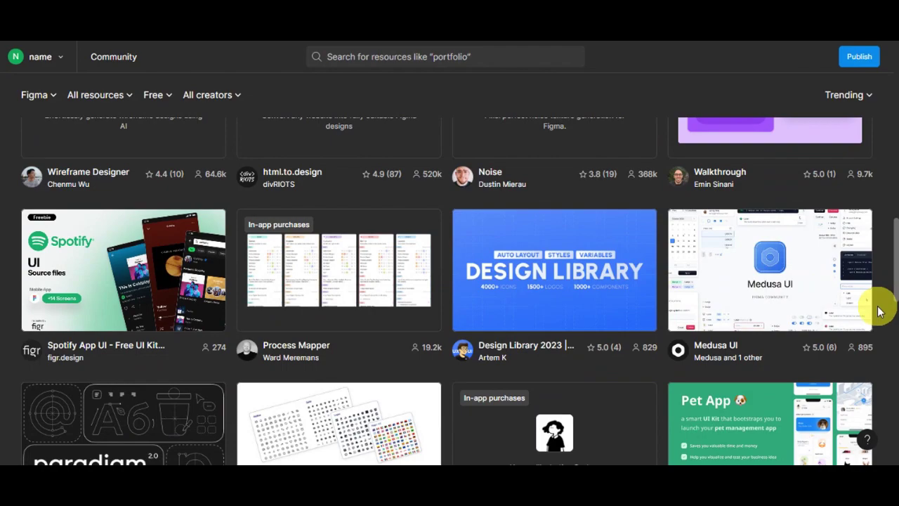
click(146, 255)
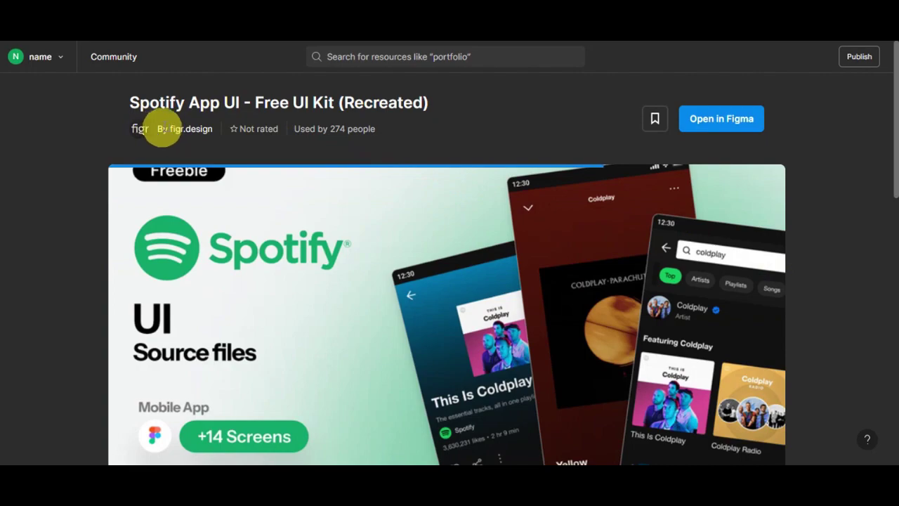
mouse_move(260, 135)
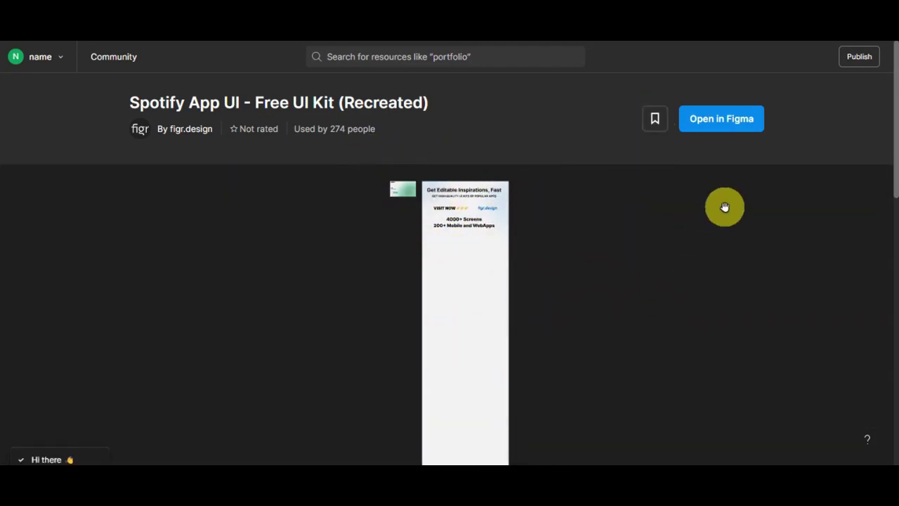
click(730, 121)
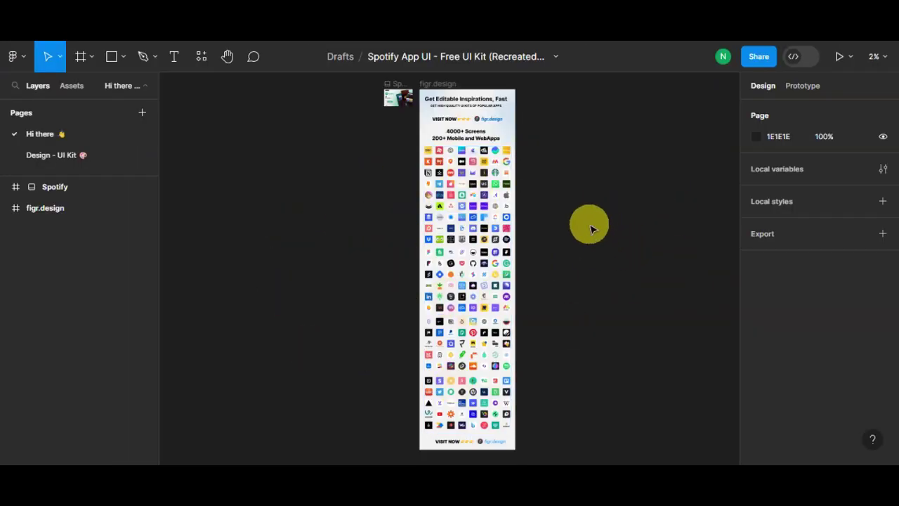
- Examine the figr.design logo board and the Spotify cover up close, and expand the Spotify frame's layers
scroll(580, 183, up, 5)
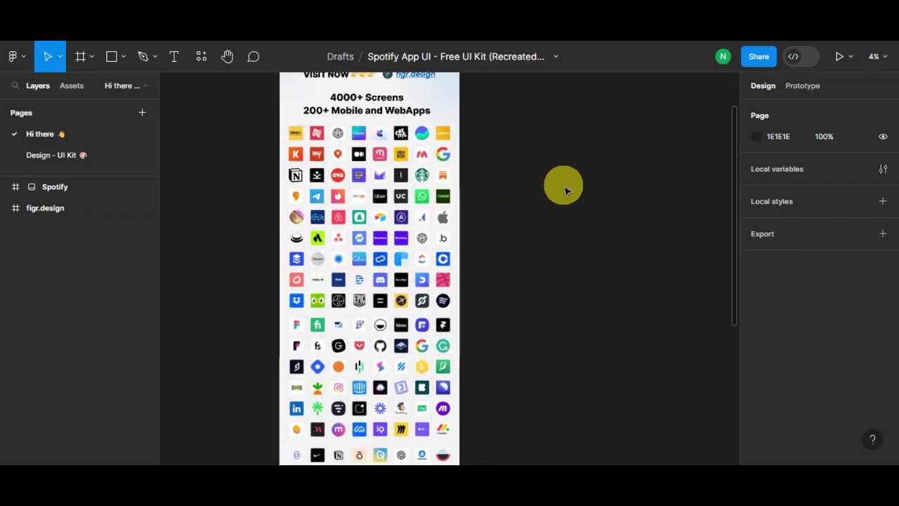
scroll(505, 237, up, 1)
scroll(499, 234, up, 5)
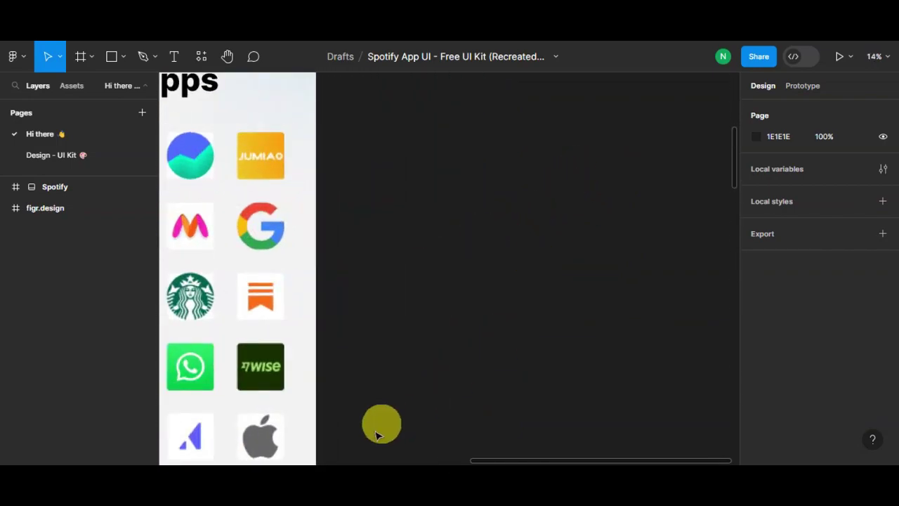
drag(485, 460, 321, 449)
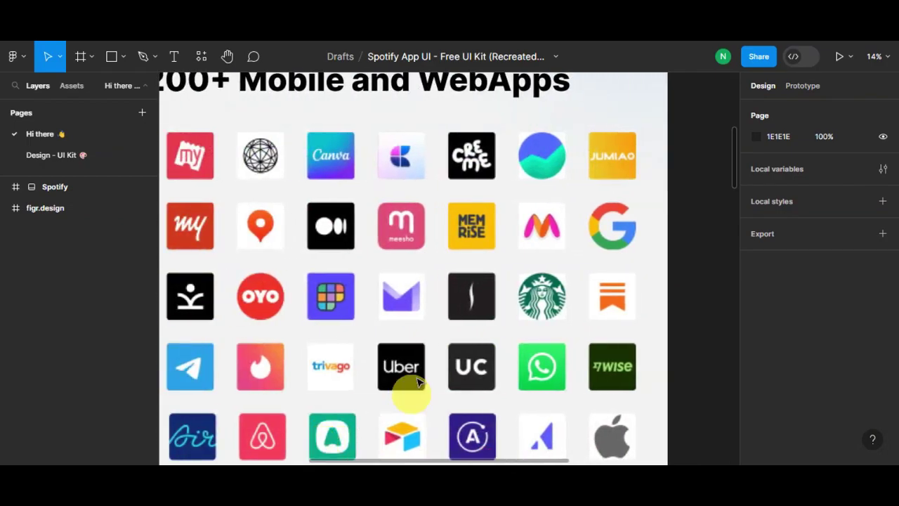
scroll(414, 370, up, 1)
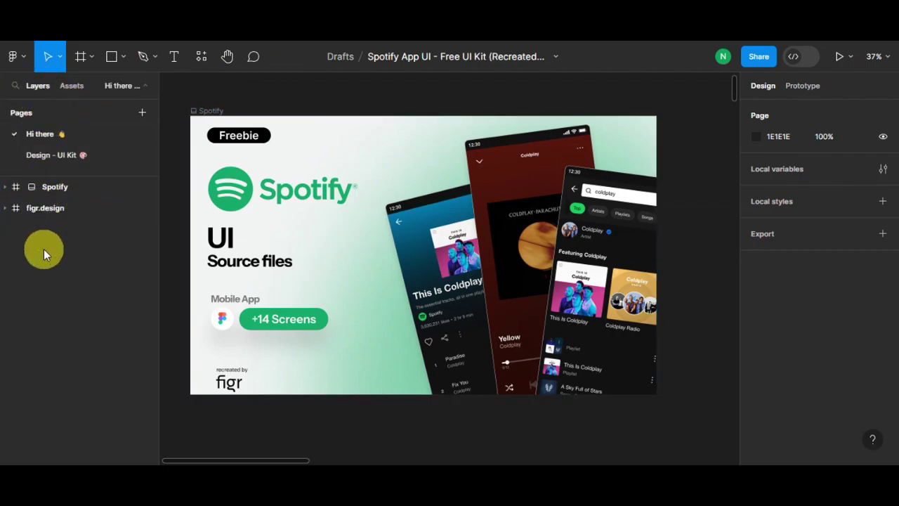
click(5, 188)
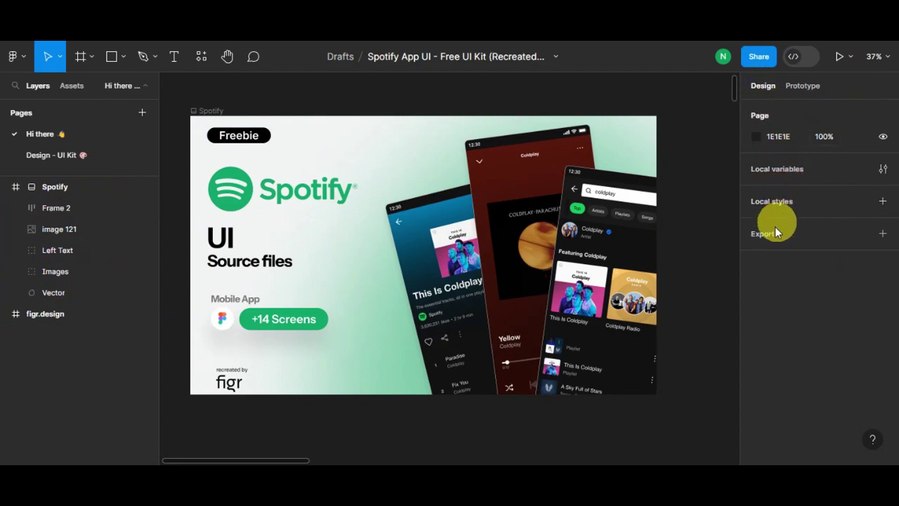
- Show the prototype settings, and collapse and select the Spotify frame in the layer list
click(810, 90)
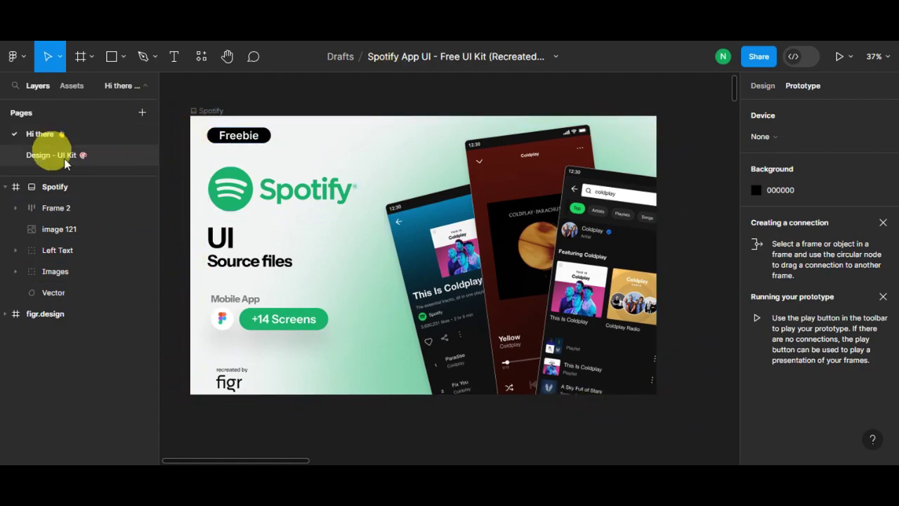
click(10, 188)
click(15, 187)
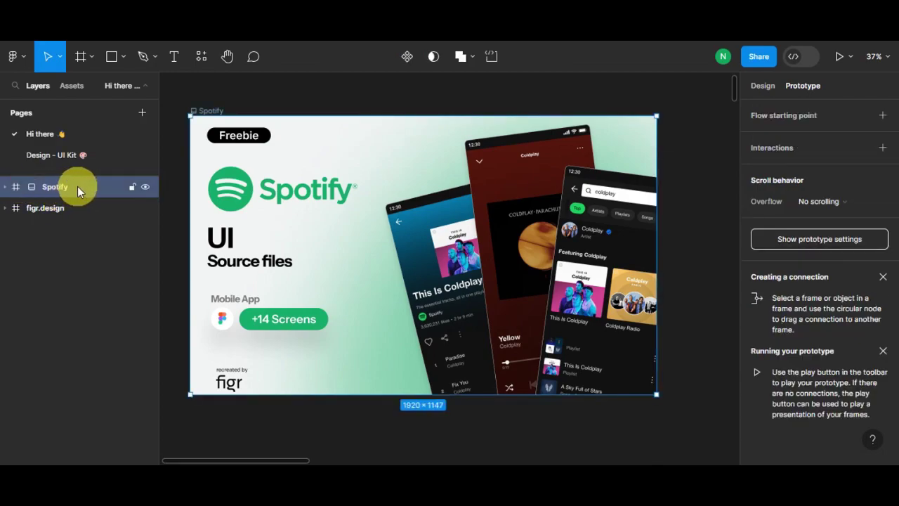
- Search the plugins for "framer", run Figma to HTML with Framer on the Spotify frame and copy it to the clipboard
right_click(304, 144)
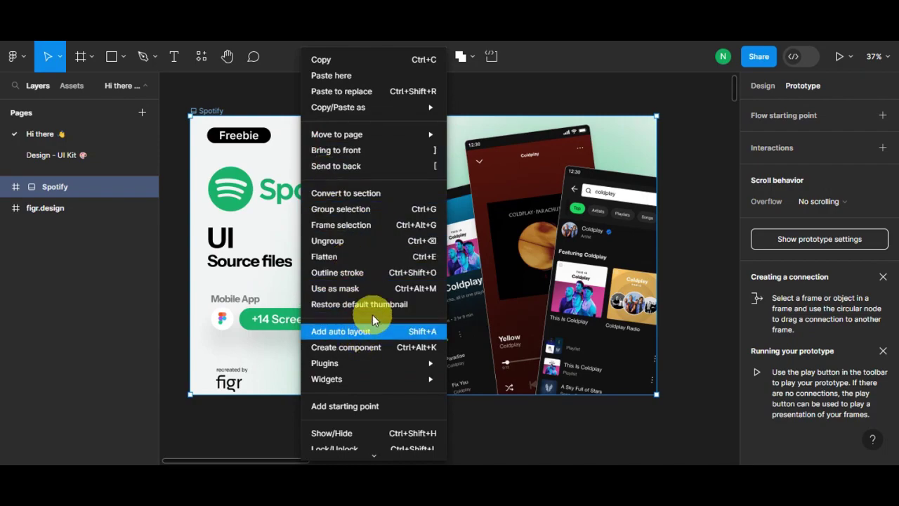
mouse_move(344, 364)
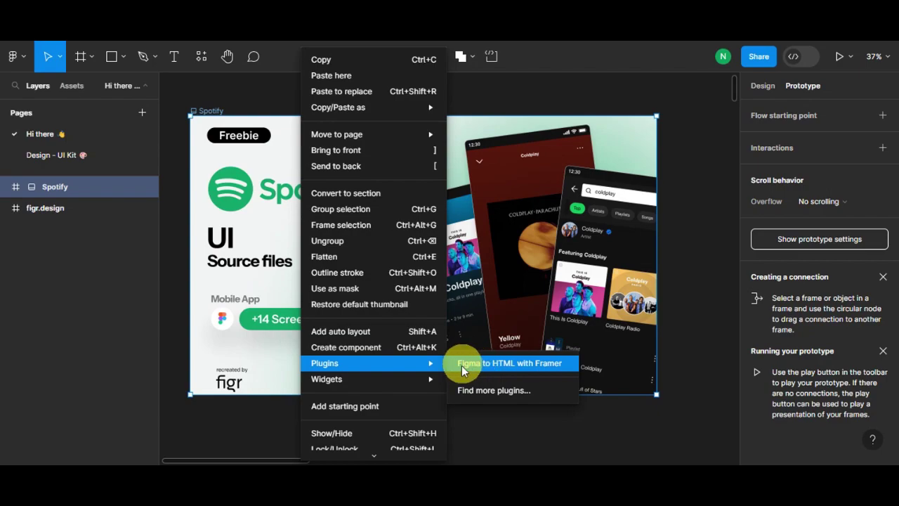
click(477, 395)
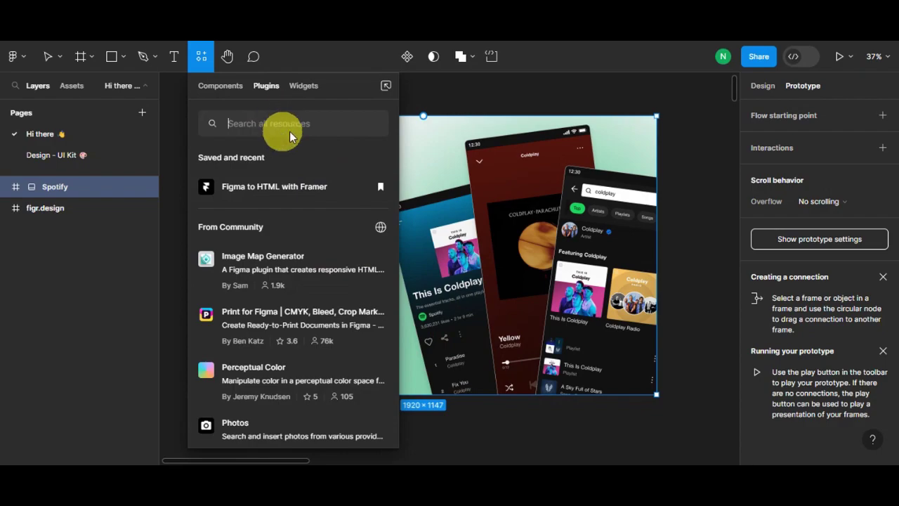
click(287, 125)
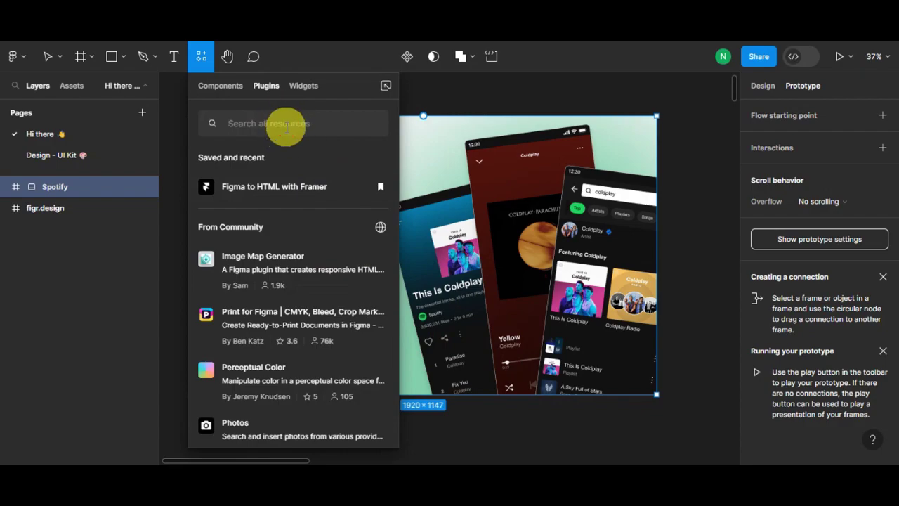
text(framer)
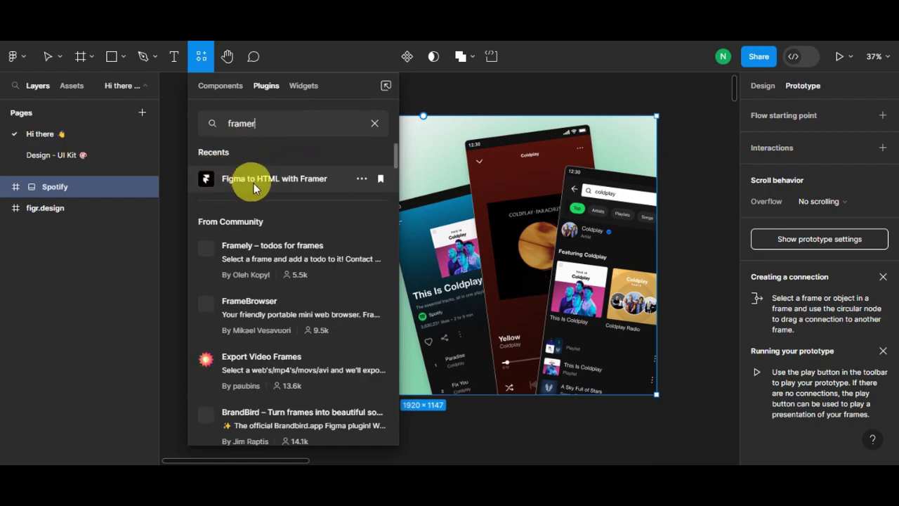
click(296, 179)
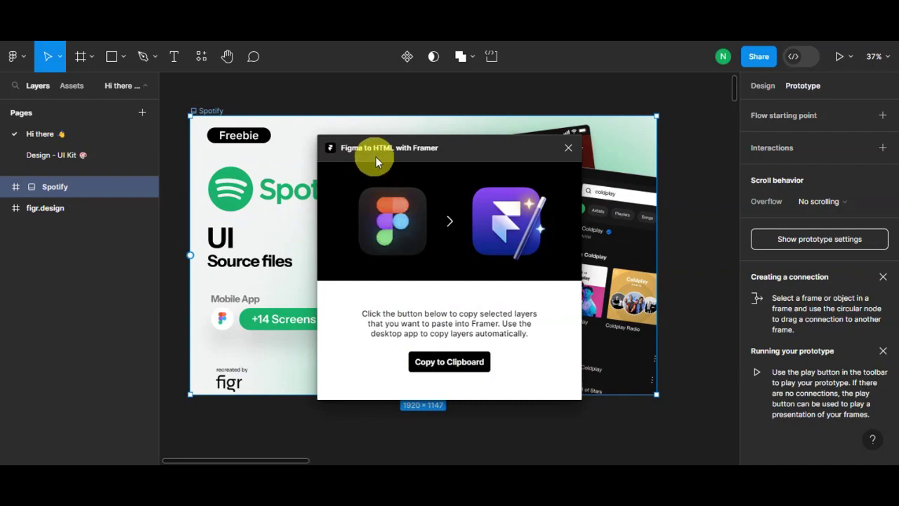
click(469, 362)
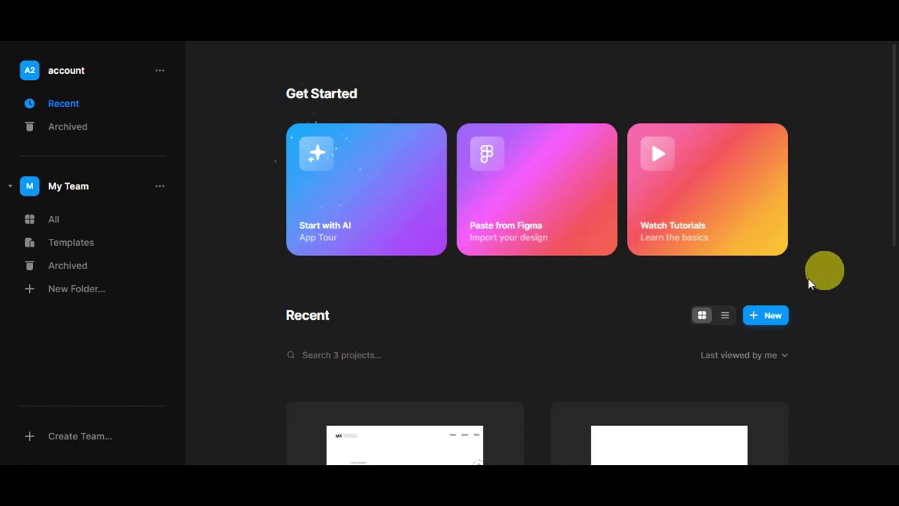
- Switch to Framer, create a new project and paste the copied Spotify frame into the 1200 px Desktop breakpoint
click(768, 317)
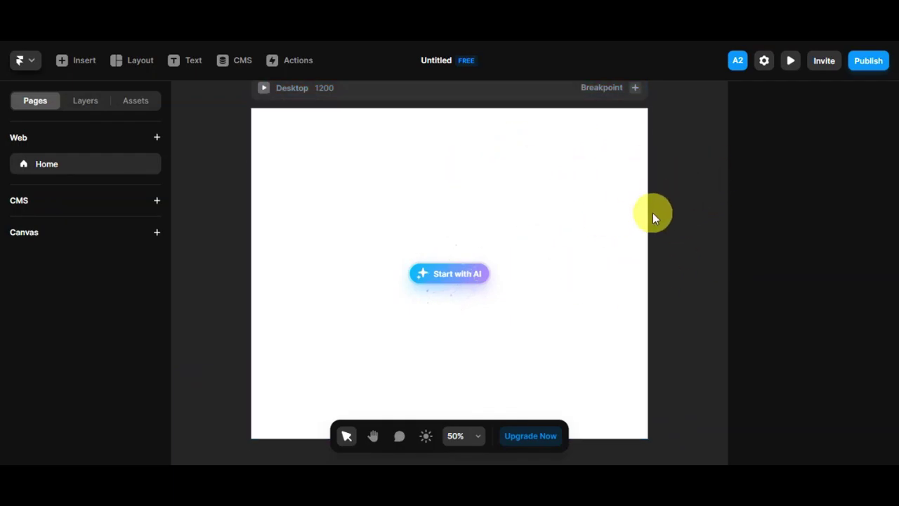
click(532, 165)
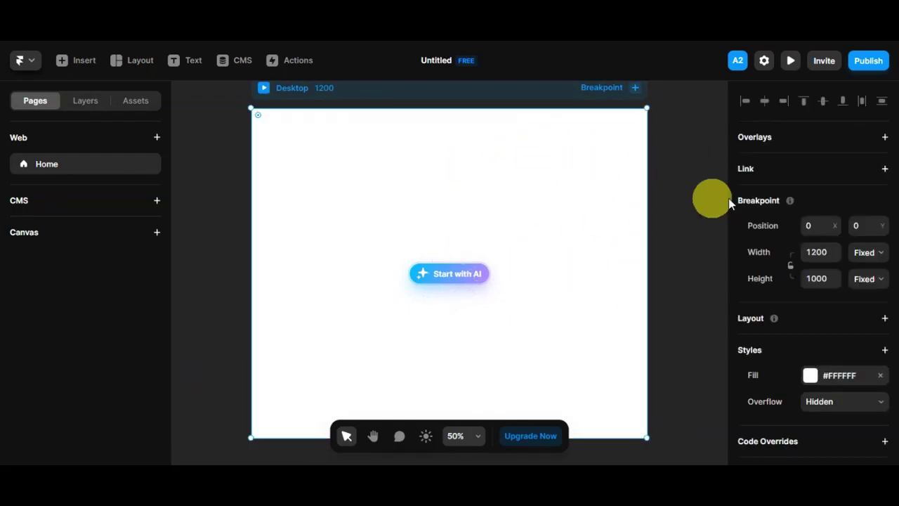
scroll(757, 422, down, 1)
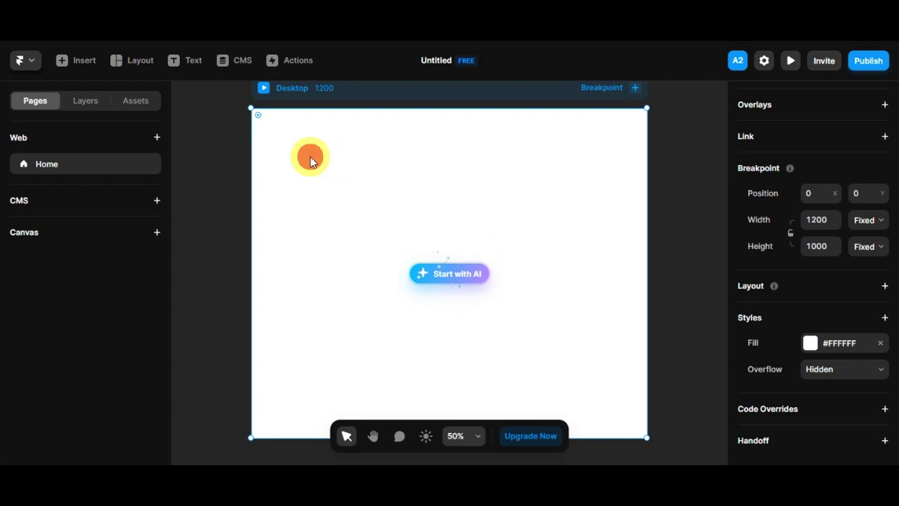
key(ctrl+v)
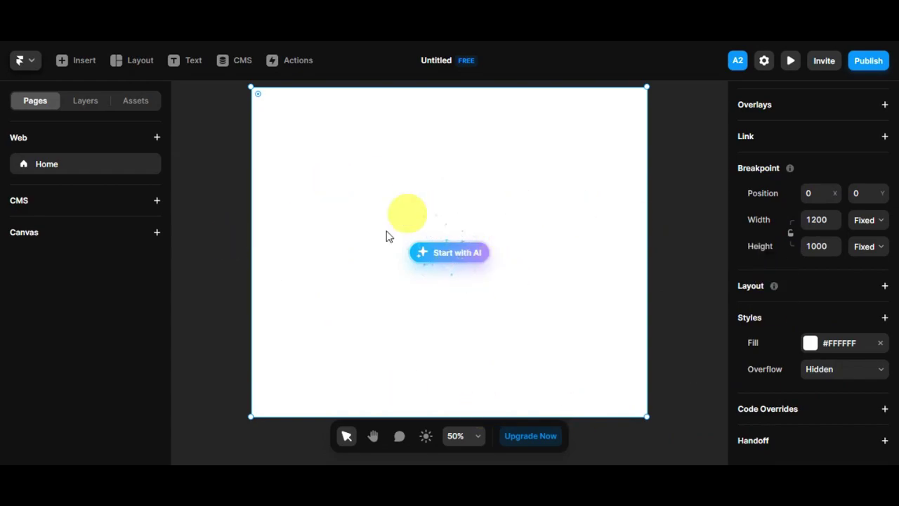
key(ctrl+v)
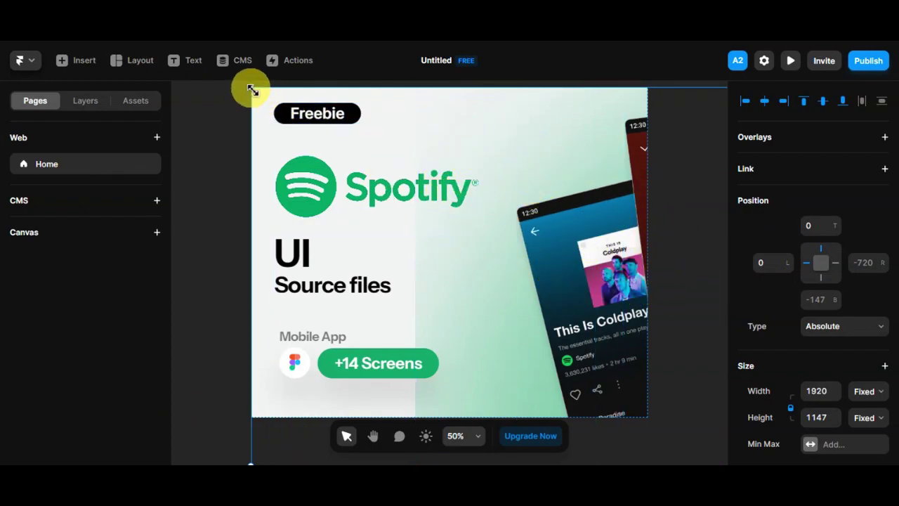
- Resize the pasted Spotify frame from its upper-left corner and shift its green gradient shape to about 257 px from the left edge
drag(252, 89, 391, 131)
click(404, 135)
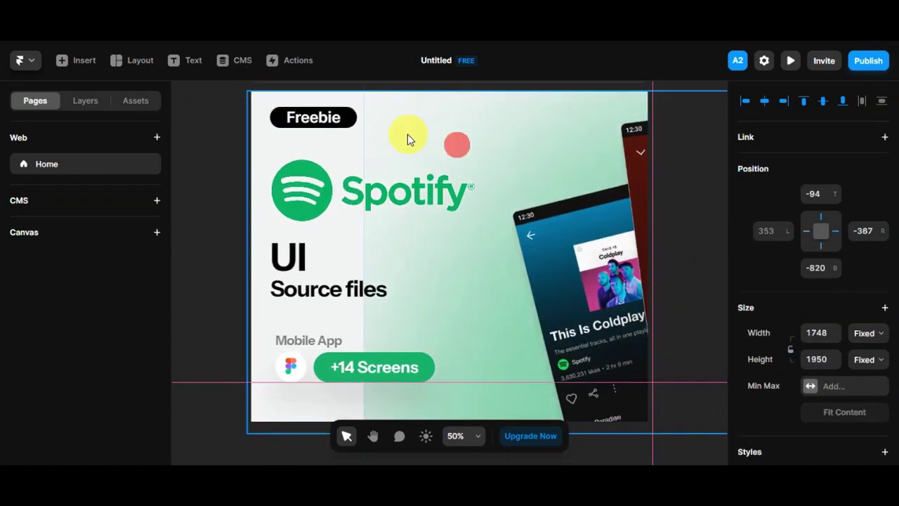
drag(460, 150, 433, 150)
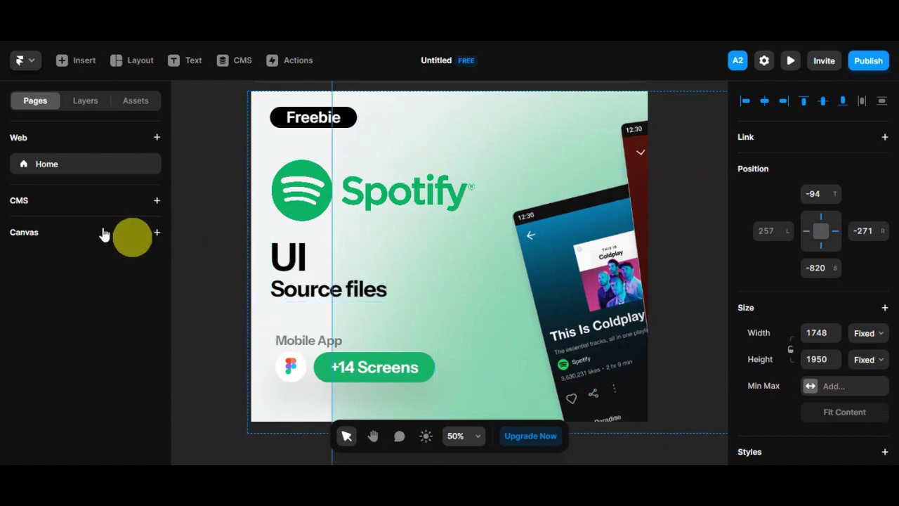